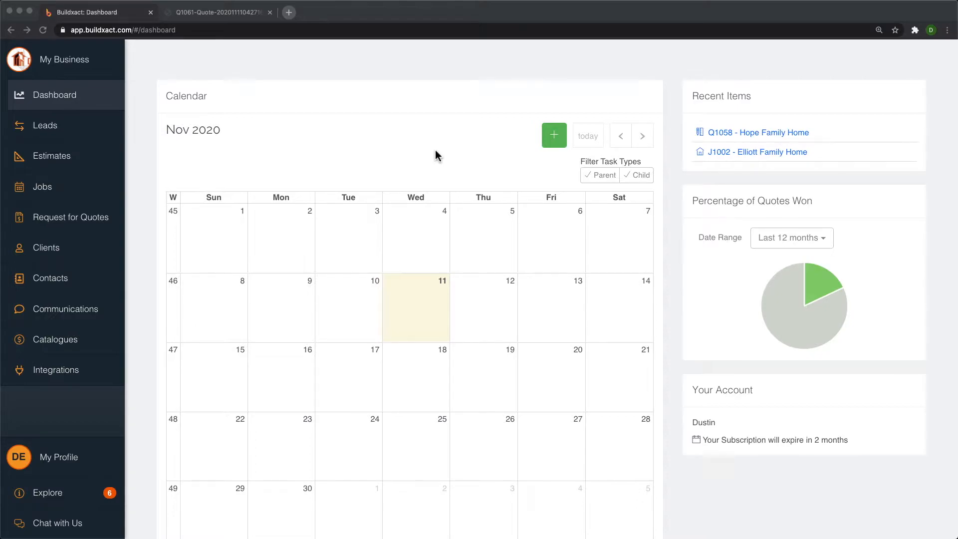
Open the Tax Rates page of the business setup and put the tax profile into edit mode
click(69, 63)
click(63, 69)
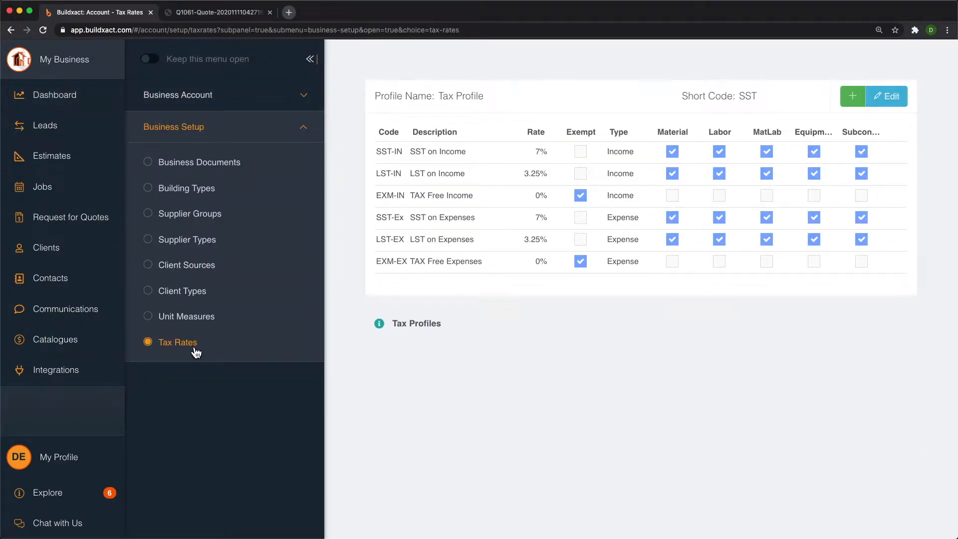
click(88, 76)
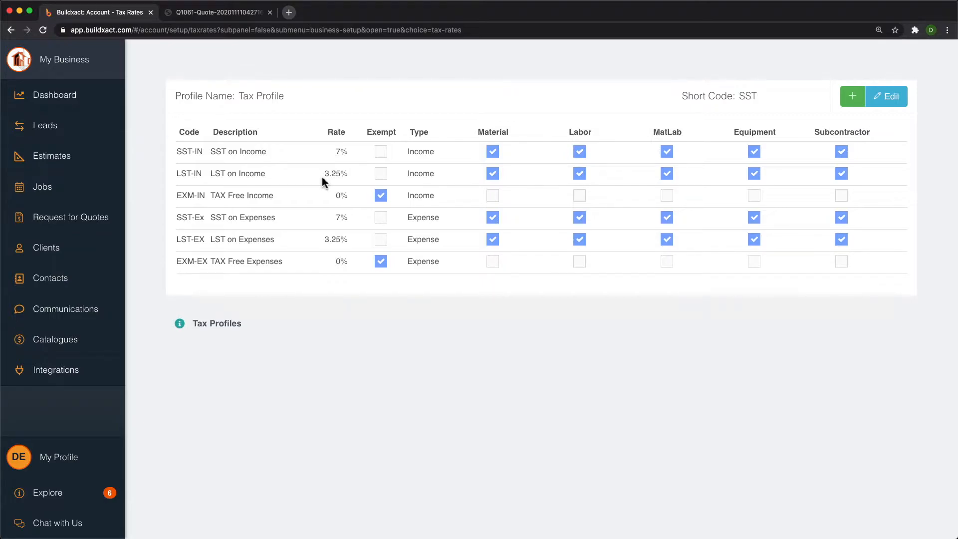
click(890, 101)
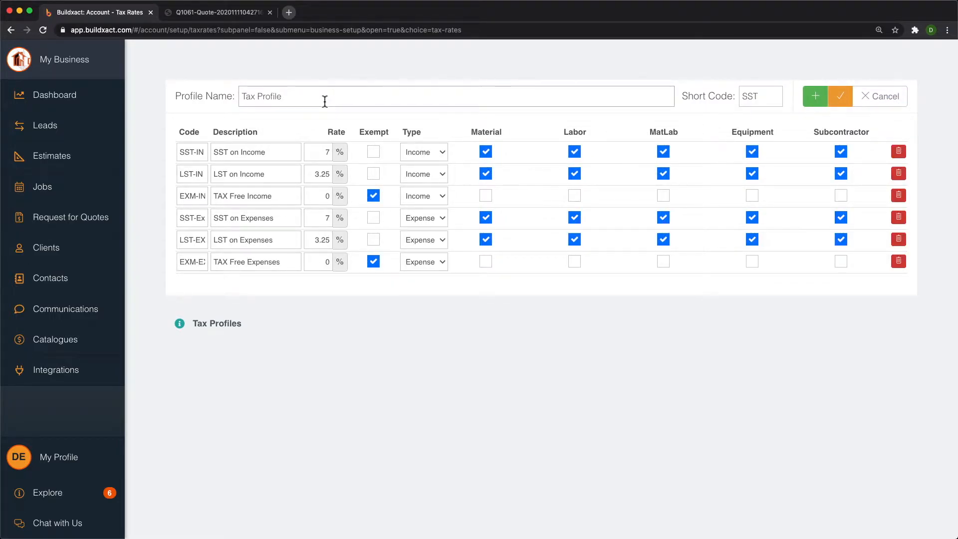
Examine the tax profile's name, short code, code, description, rate and exempt fields, and the type options for SST on Income
drag(299, 99, 224, 101)
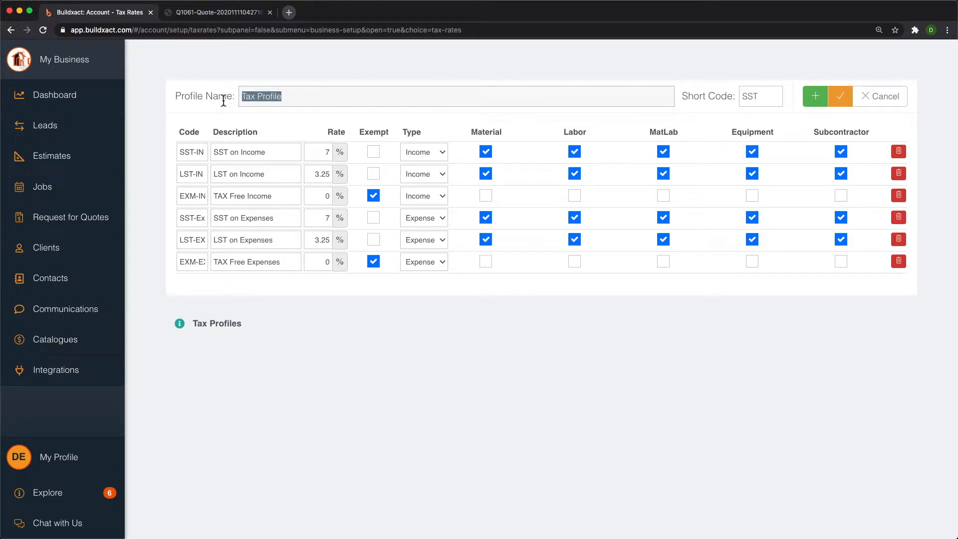
double_click(766, 95)
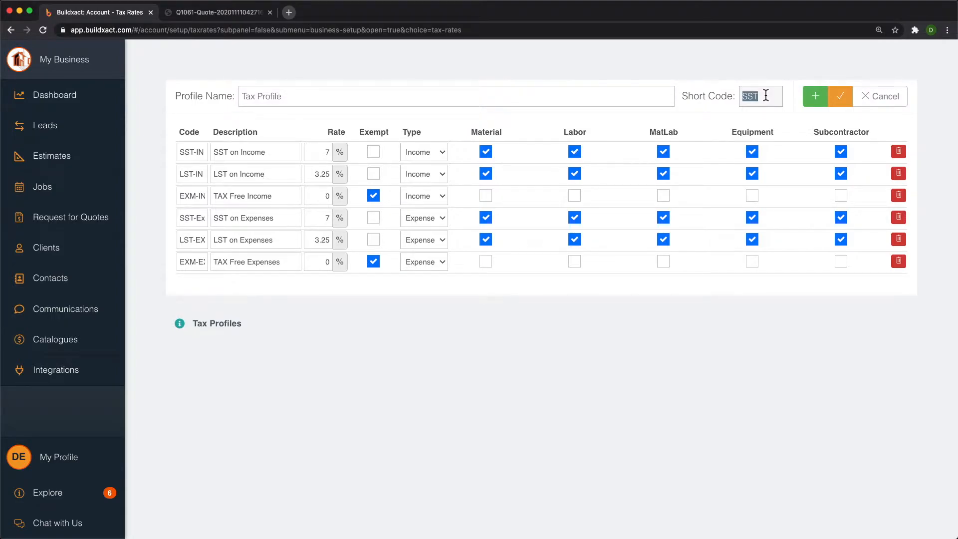
click(183, 133)
double_click(183, 133)
drag(210, 133, 277, 138)
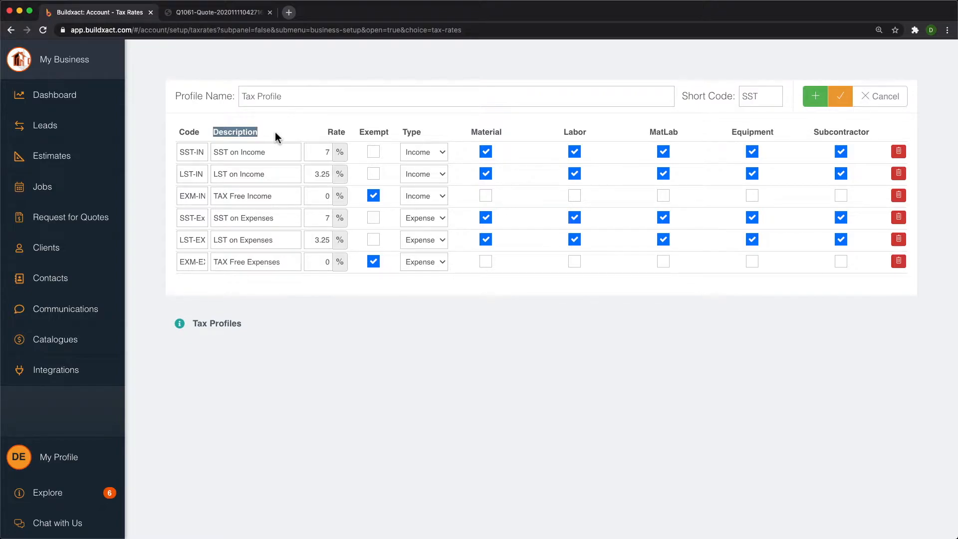
double_click(328, 151)
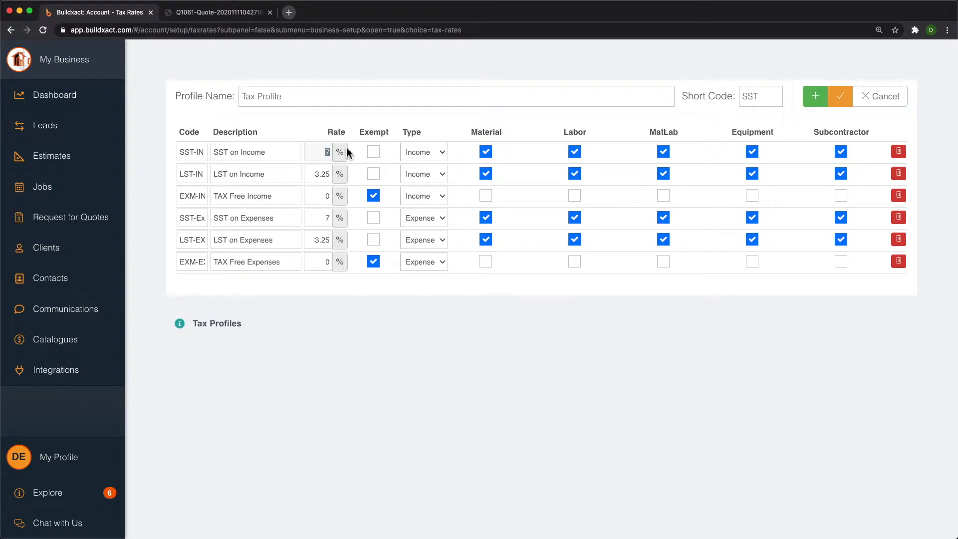
drag(361, 131, 395, 137)
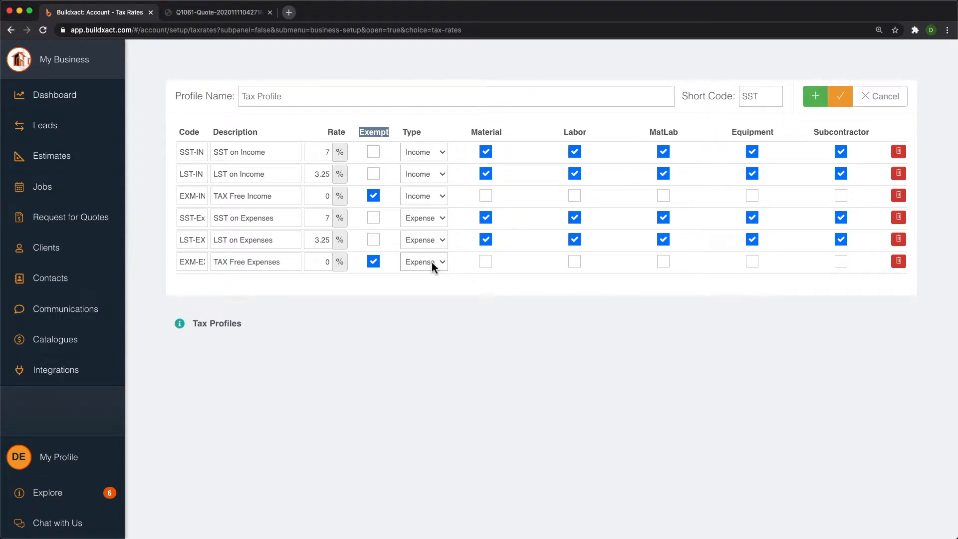
double_click(411, 133)
click(426, 146)
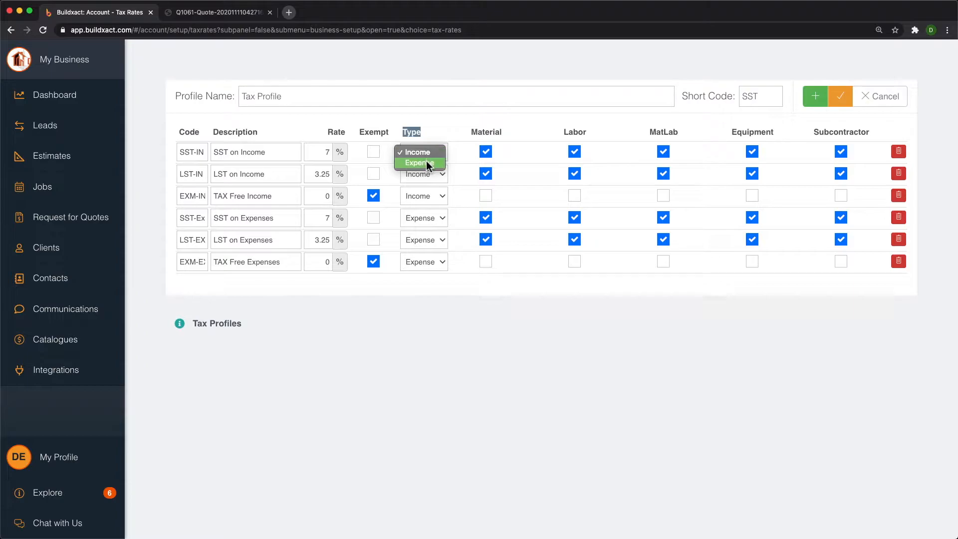
click(447, 116)
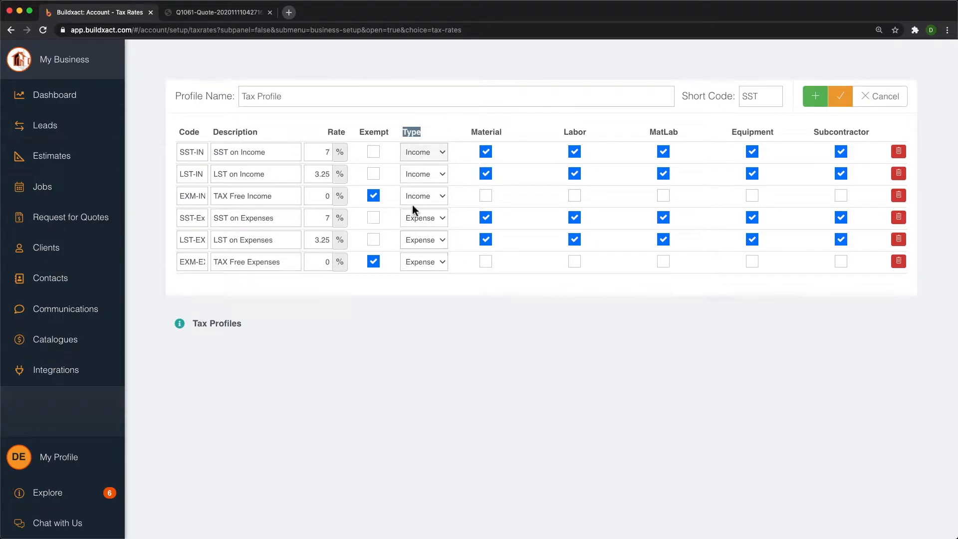
Try excluding MatLab from the SST on Income rate and re-enable it
click(324, 153)
click(665, 155)
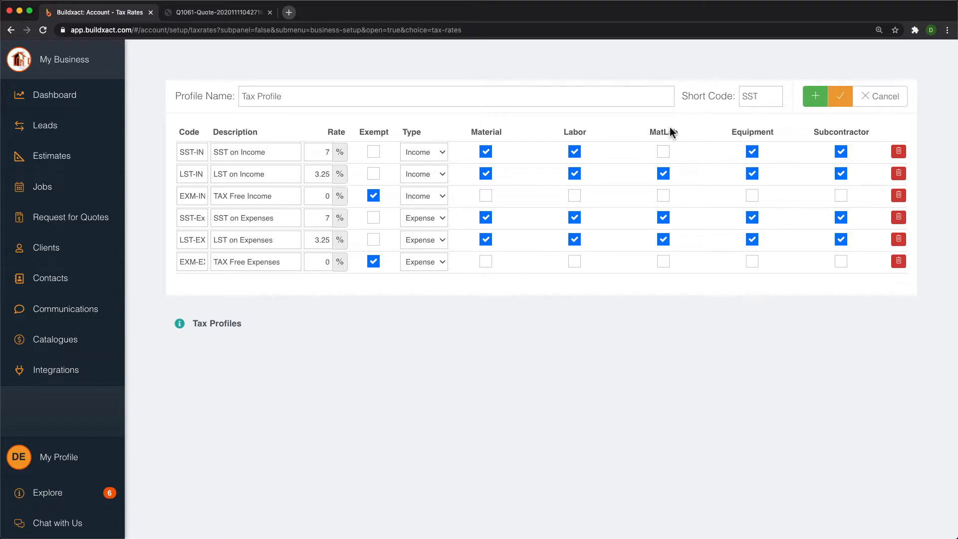
drag(648, 132, 679, 135)
click(664, 152)
Save the tax profile and expand the Tax Profiles help note
click(842, 97)
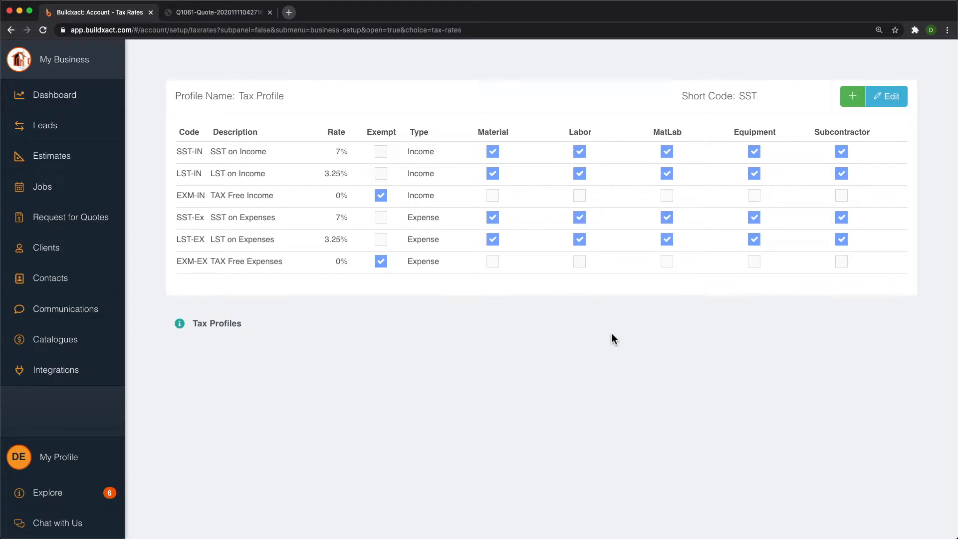
click(217, 324)
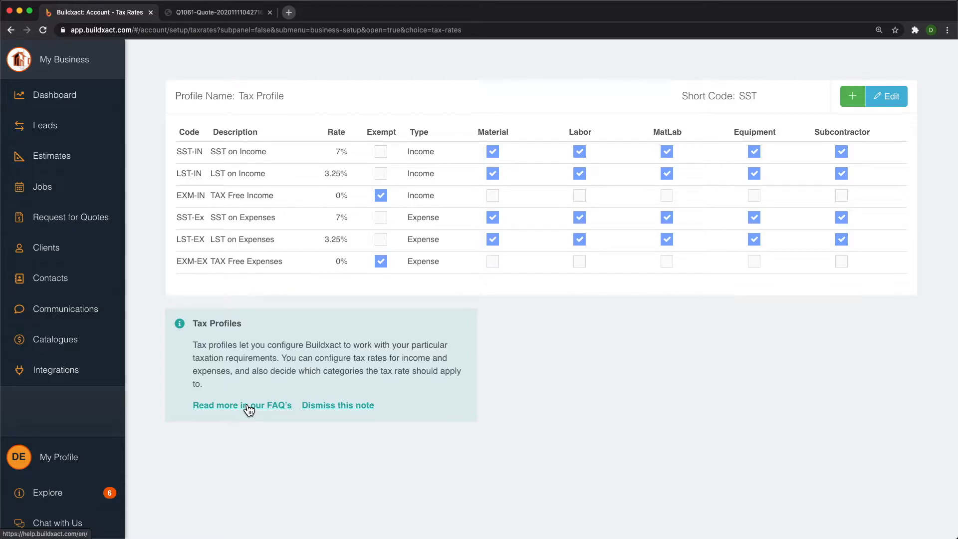
Duplicate the Hope Family Home estimate from the estimates list, copying across all items from measurements to notes
click(76, 164)
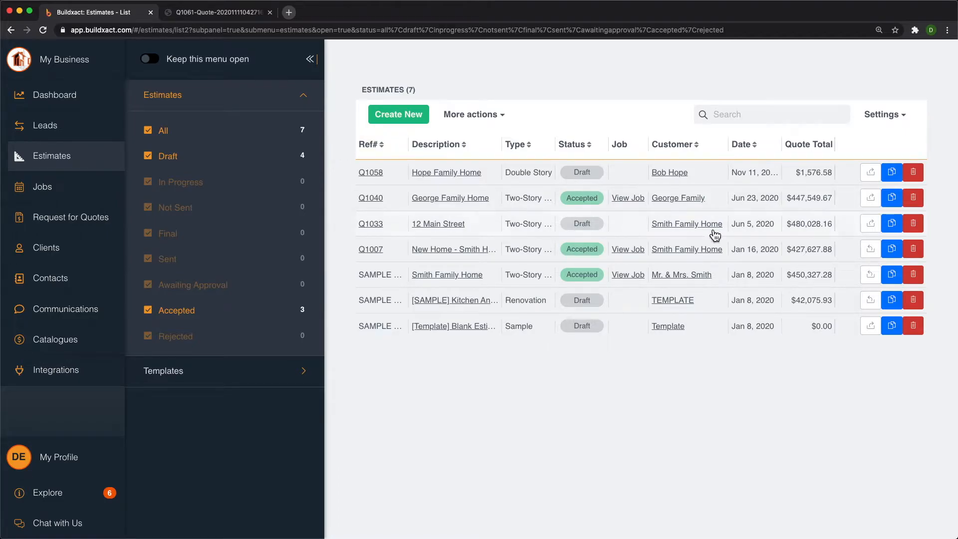
click(892, 172)
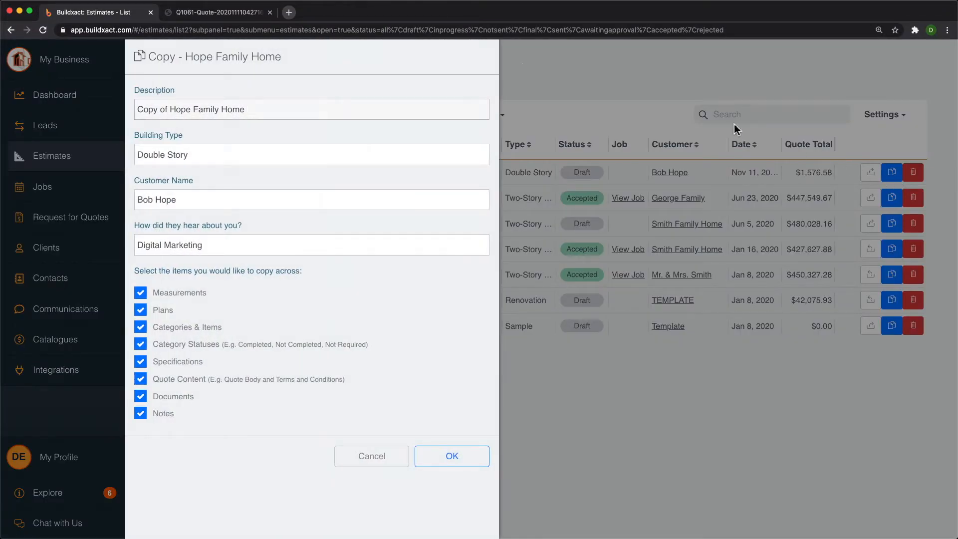
click(449, 462)
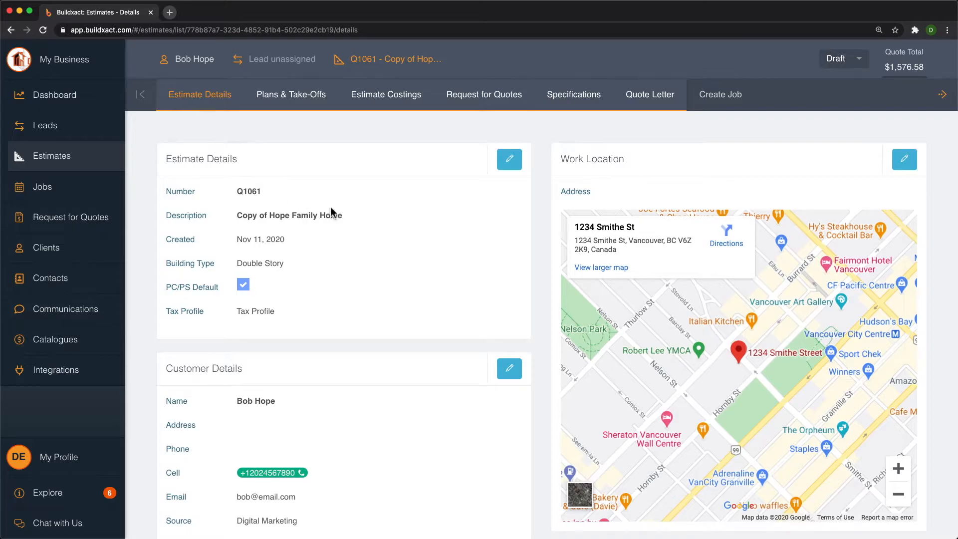
Review the customizable tax profile in the copied estimate's details, accept it and save the estimate details
click(509, 159)
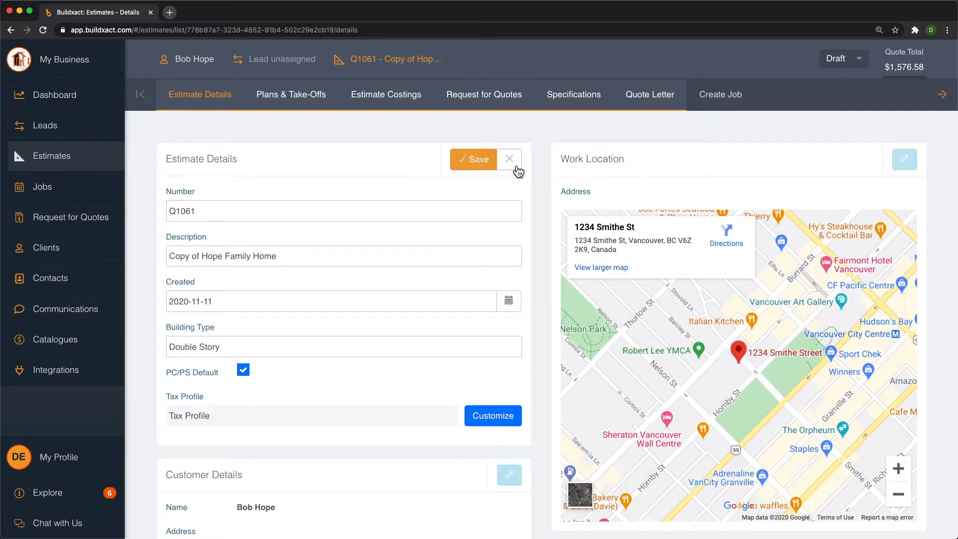
click(500, 421)
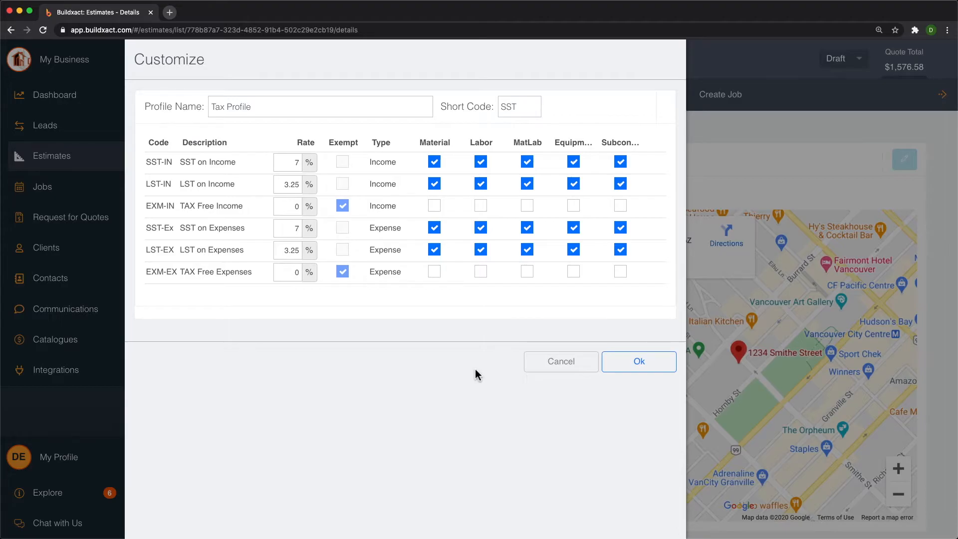
click(637, 365)
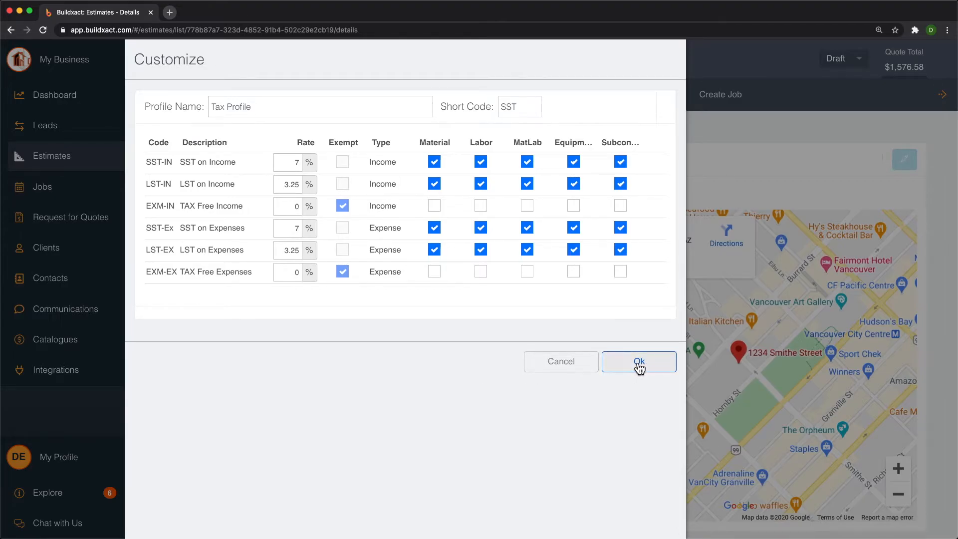
click(476, 161)
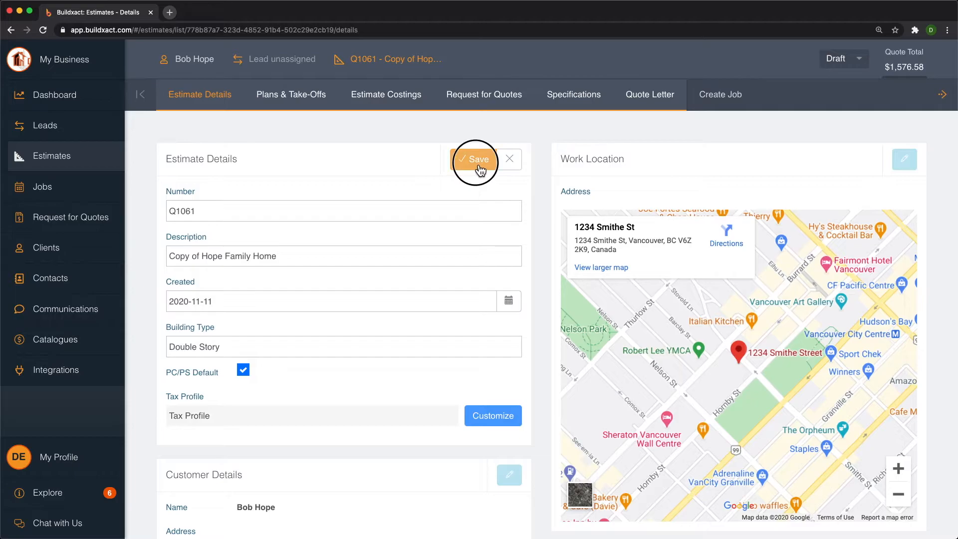
Open the Permit category in the estimate costings for editing and view the type options of its Permit item
click(396, 100)
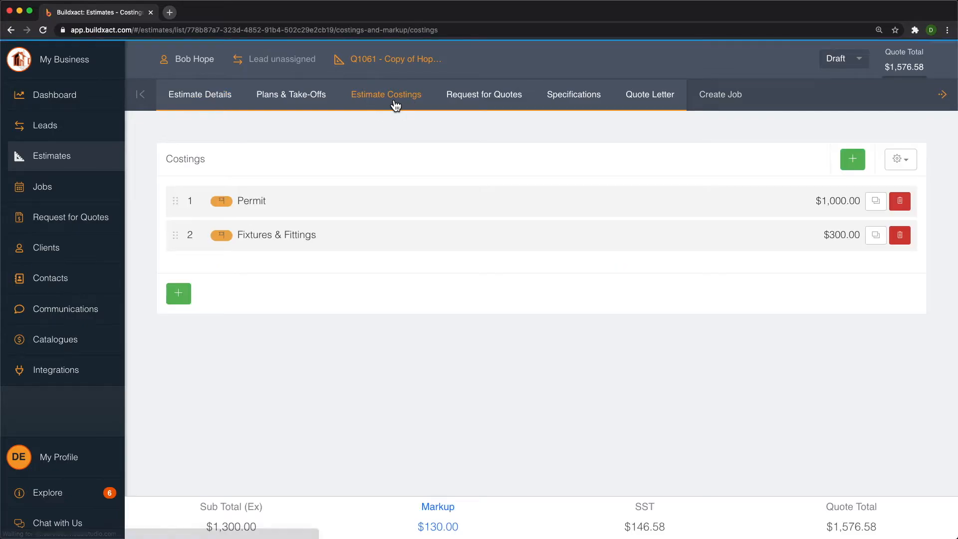
click(378, 201)
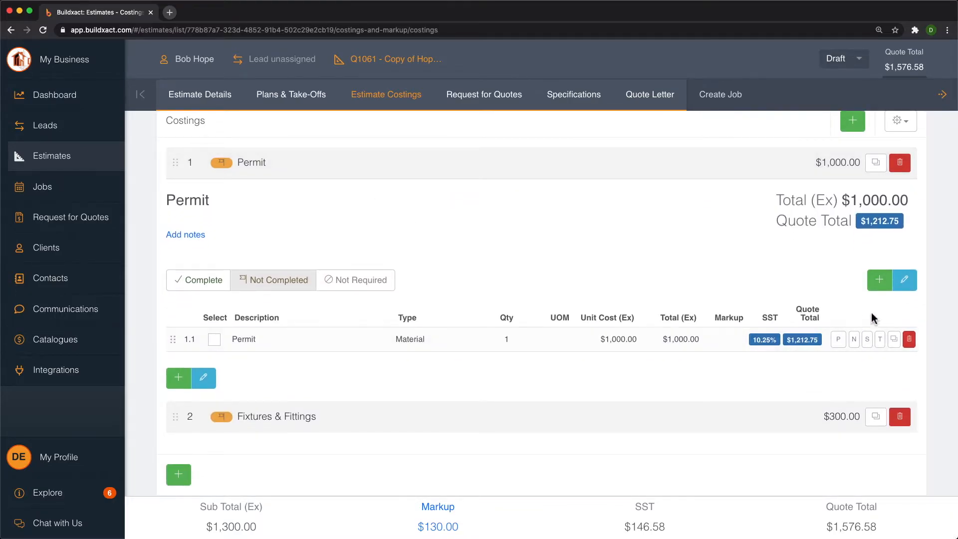
click(904, 280)
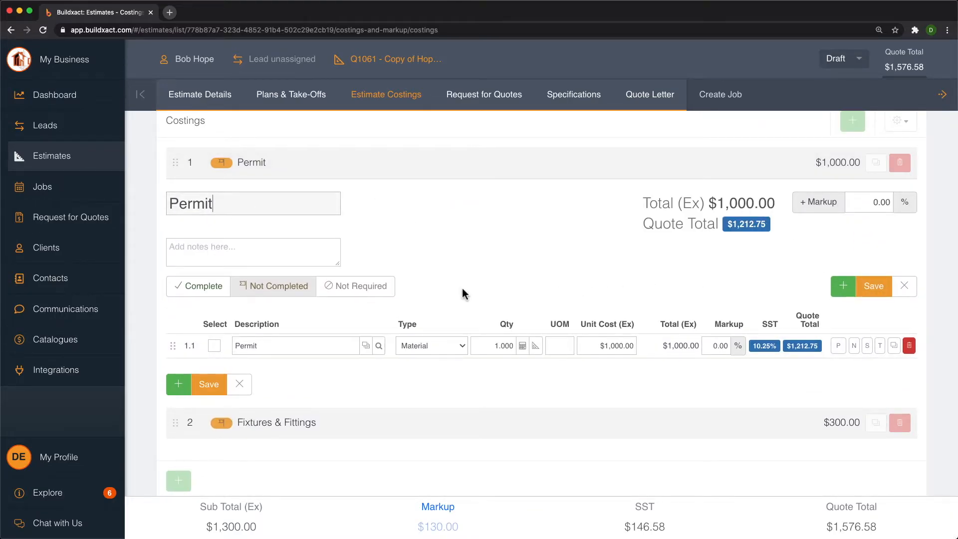
click(429, 346)
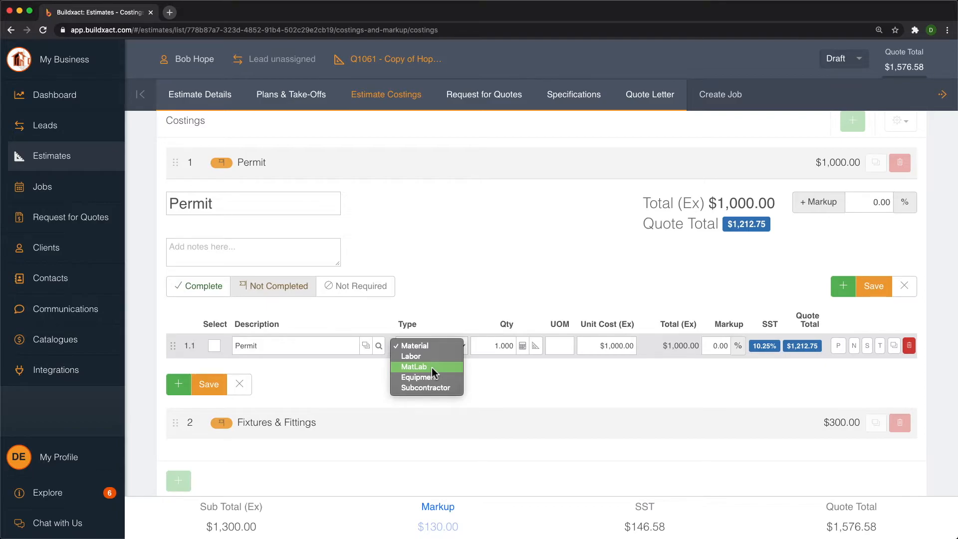
click(525, 294)
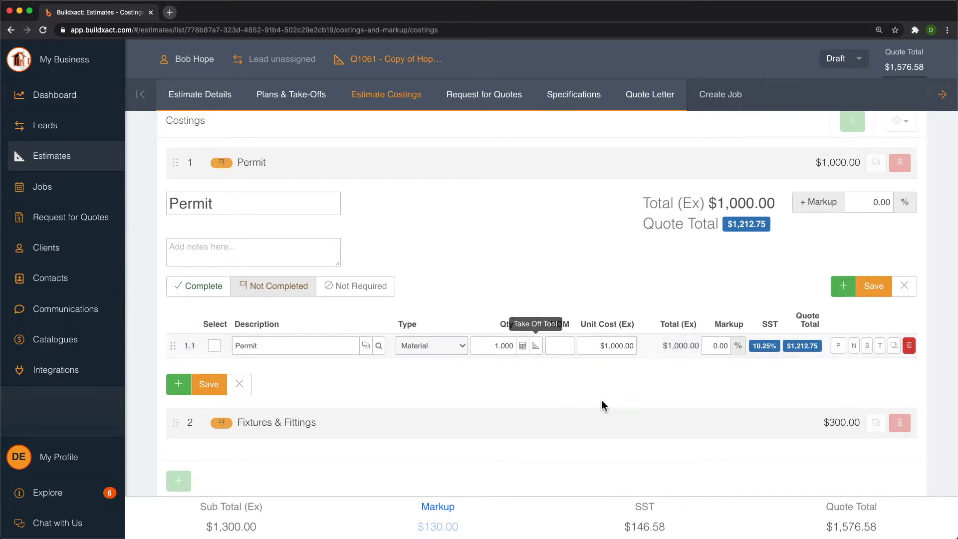
Try the EXM-IN TAX Free Income rate on the Permit item and restore the LST-IN and SST-IN income taxes
click(765, 346)
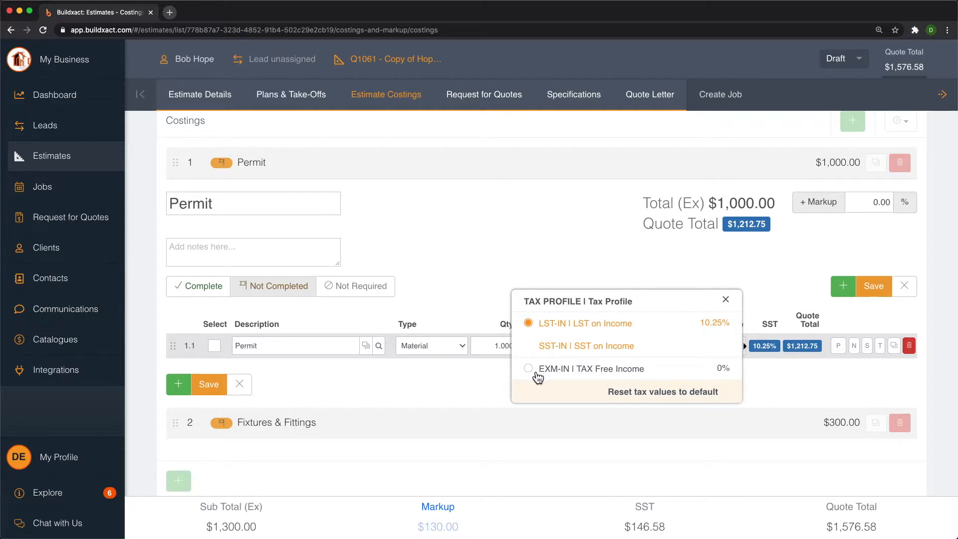
click(540, 370)
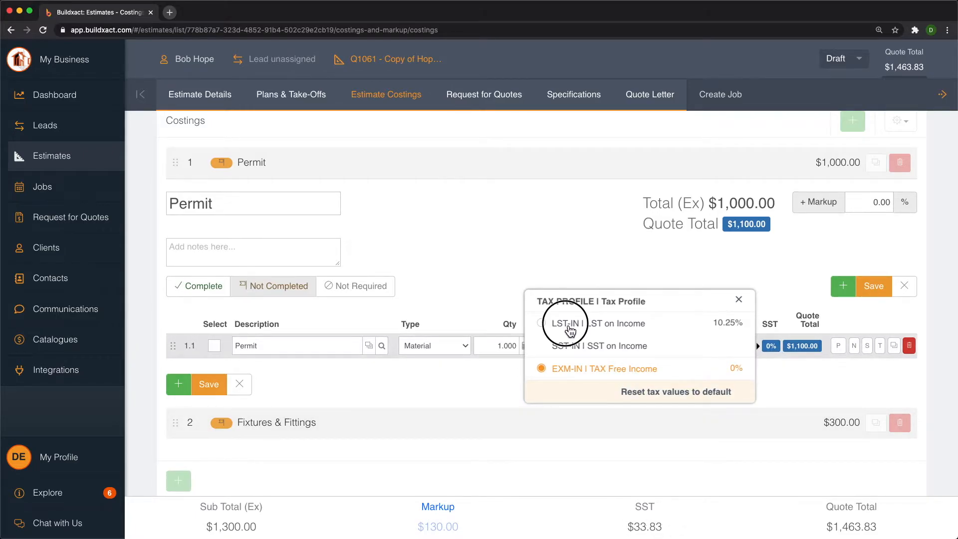
click(569, 325)
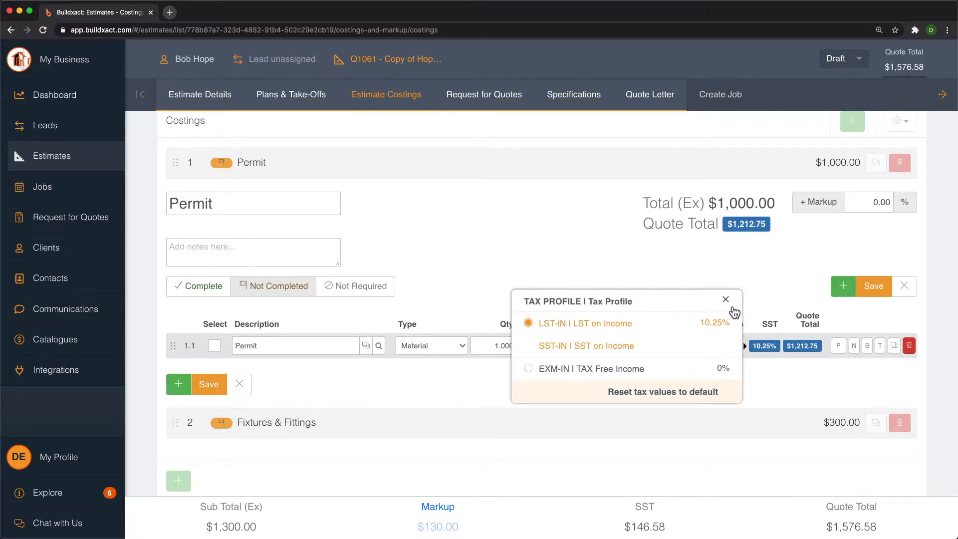
click(728, 302)
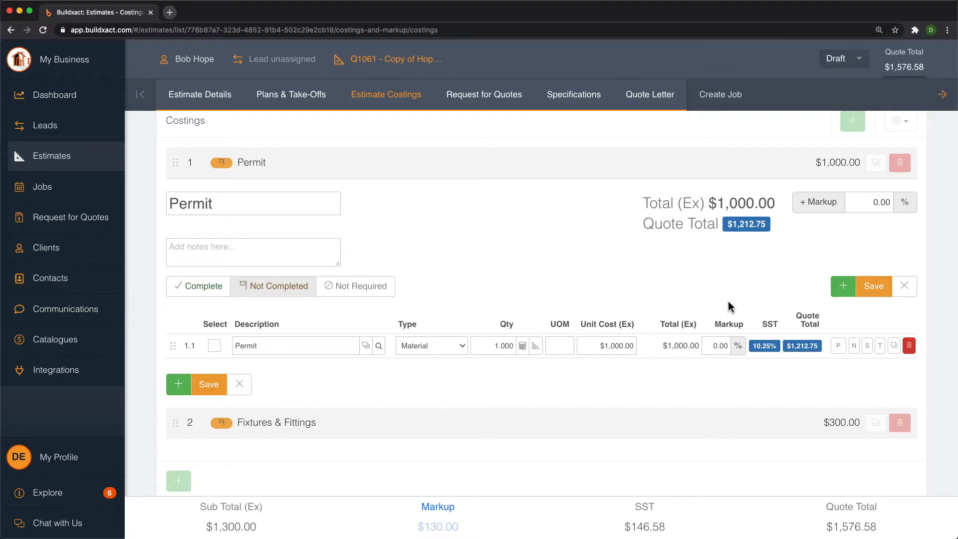
Save the Permit category and show the Permit item's quote total breakdown
click(886, 294)
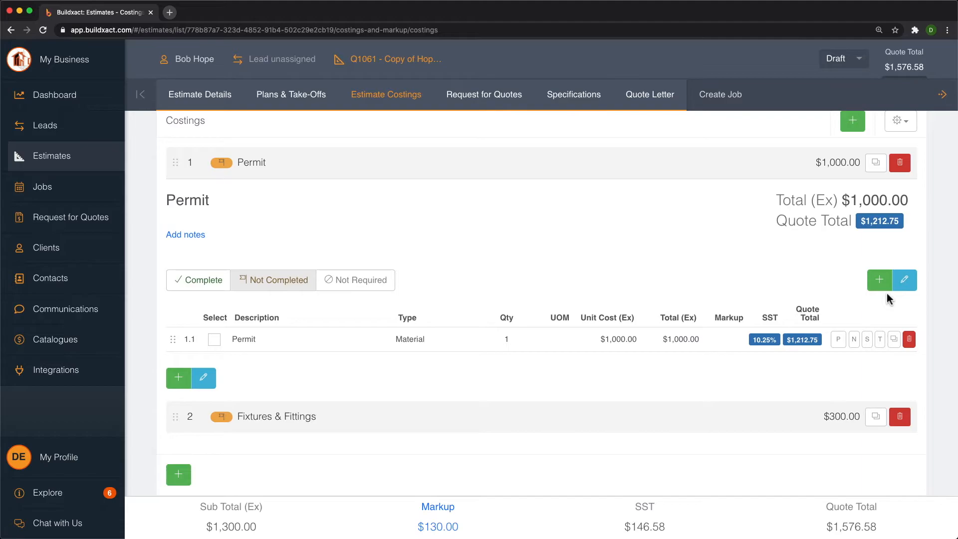
click(802, 339)
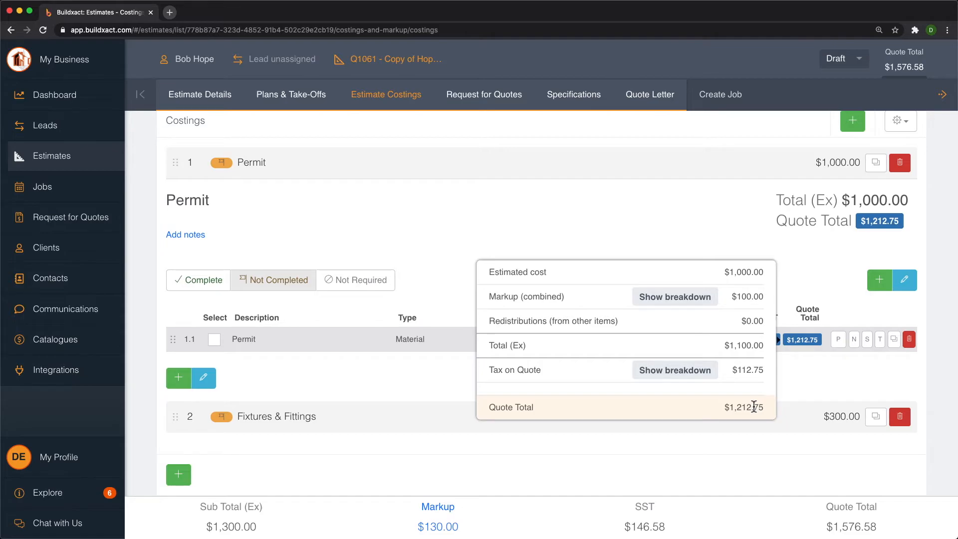
Mark the Toilet item in Fixtures & Fittings as an allowance with its markup redistributed within the category
click(796, 418)
scroll(797, 417, down, 3)
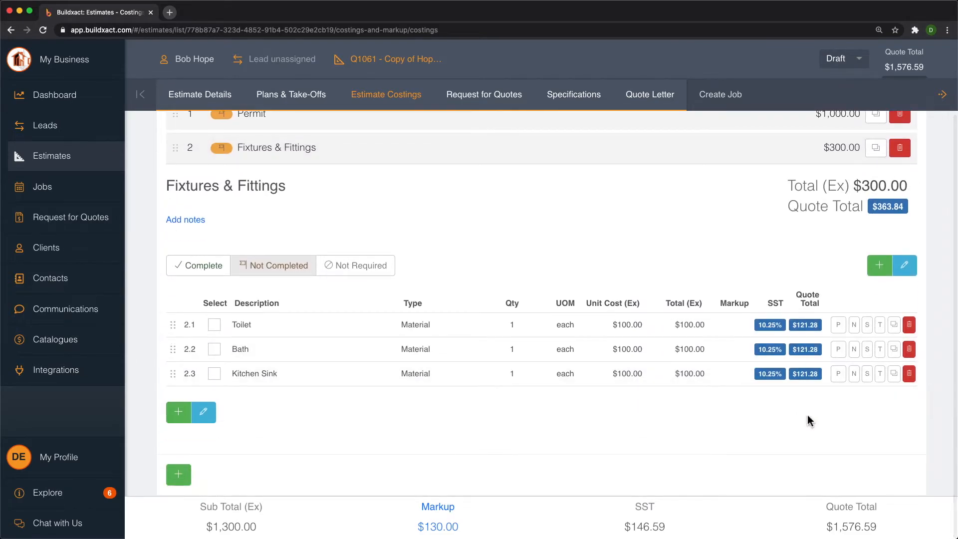
click(839, 325)
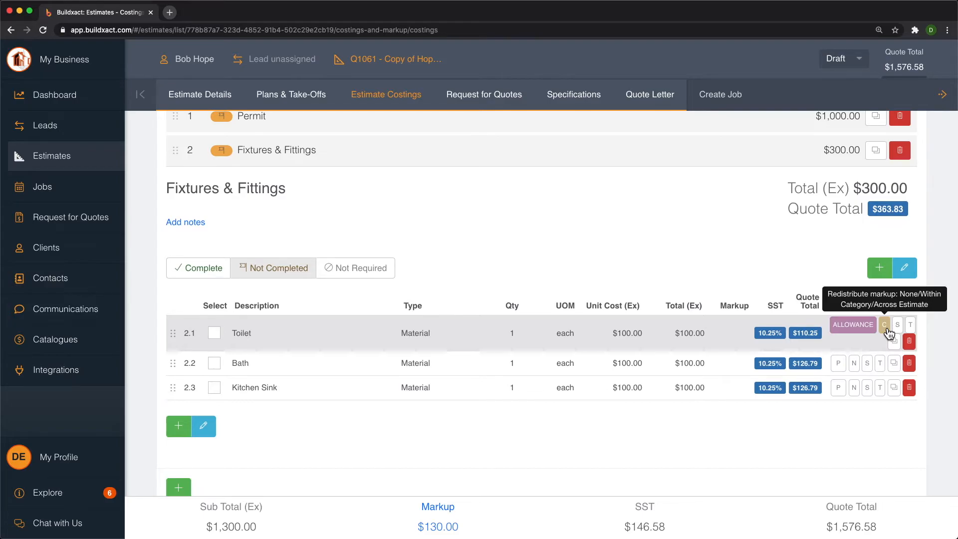
Examine the Bath item's quote total and its breakdown of redistributions from other items
click(811, 368)
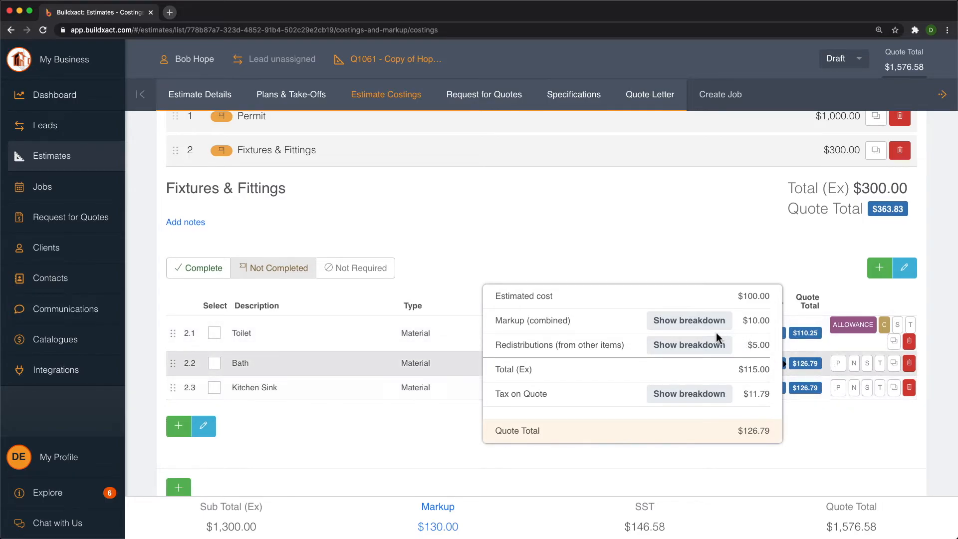
click(679, 353)
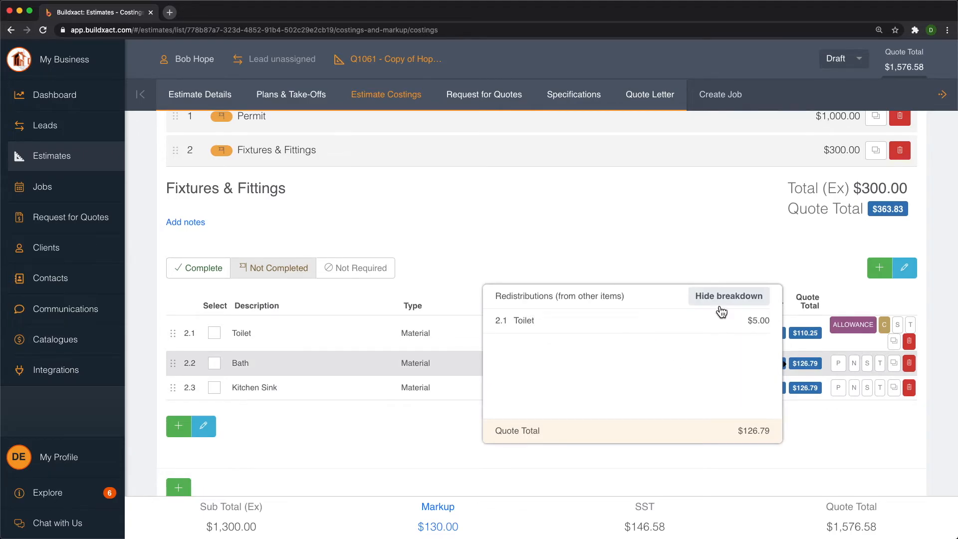
Redistribute the Toilet allowance's markup across the whole estimate and examine the Bath item's quote total breakdown
click(724, 297)
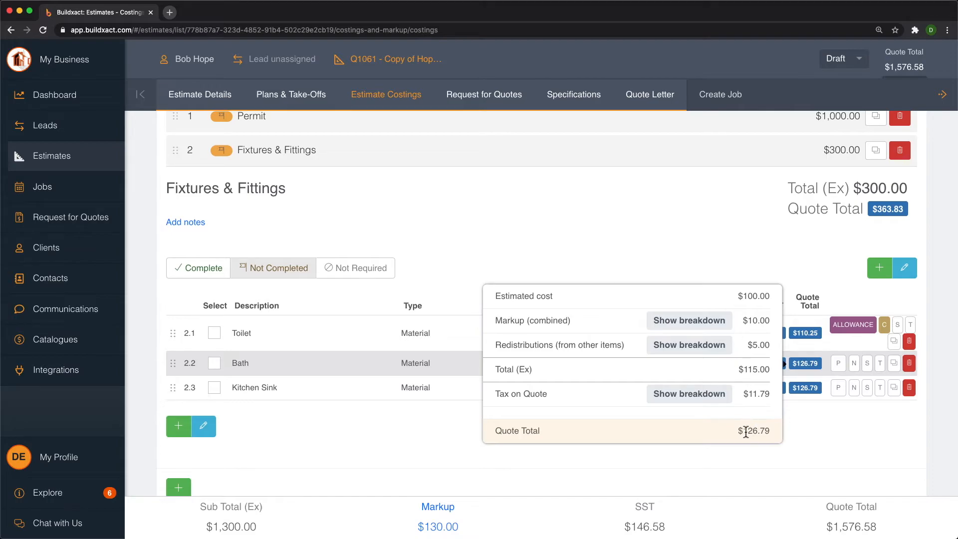
click(832, 275)
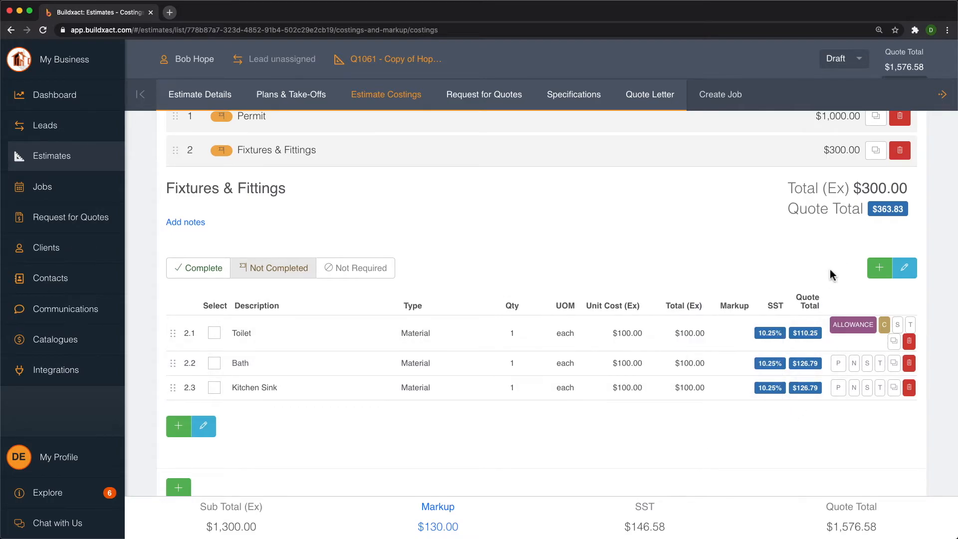
click(885, 327)
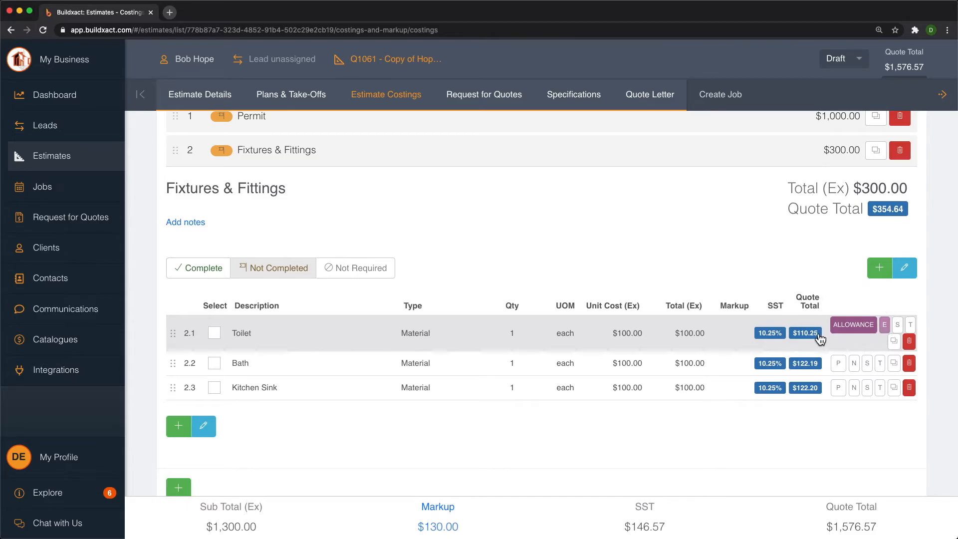
click(811, 366)
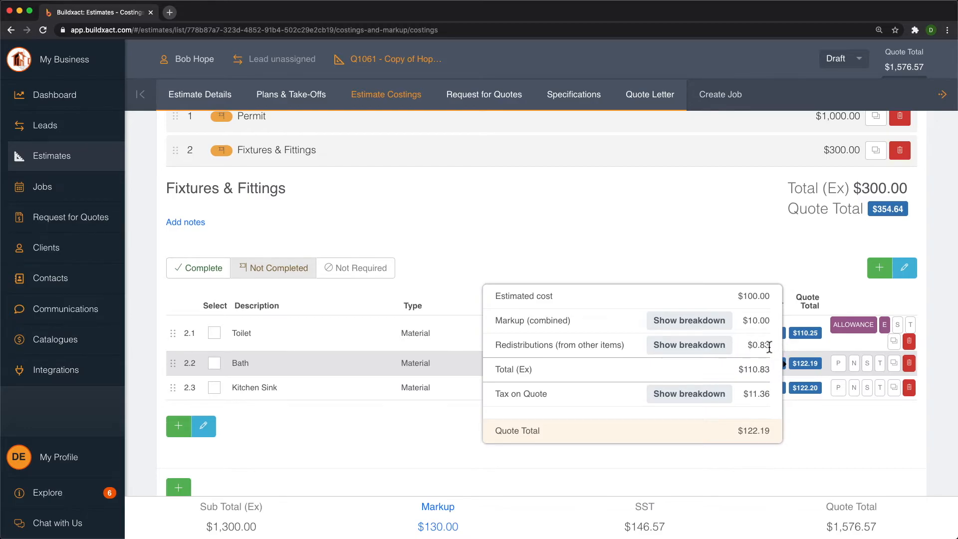
scroll(769, 348, up, 1)
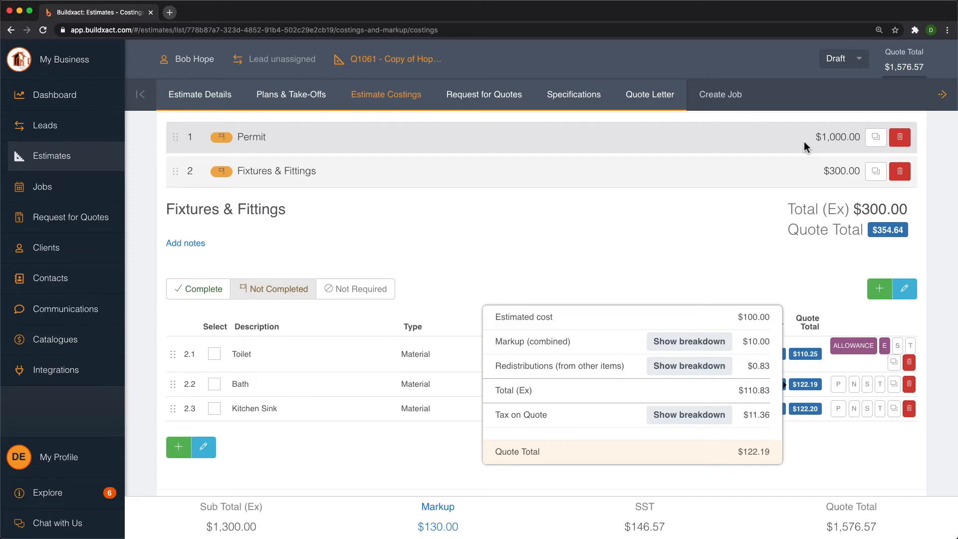
Set the Toilet allowance's markup redistribution to none and examine the item's quote total breakdown
click(889, 347)
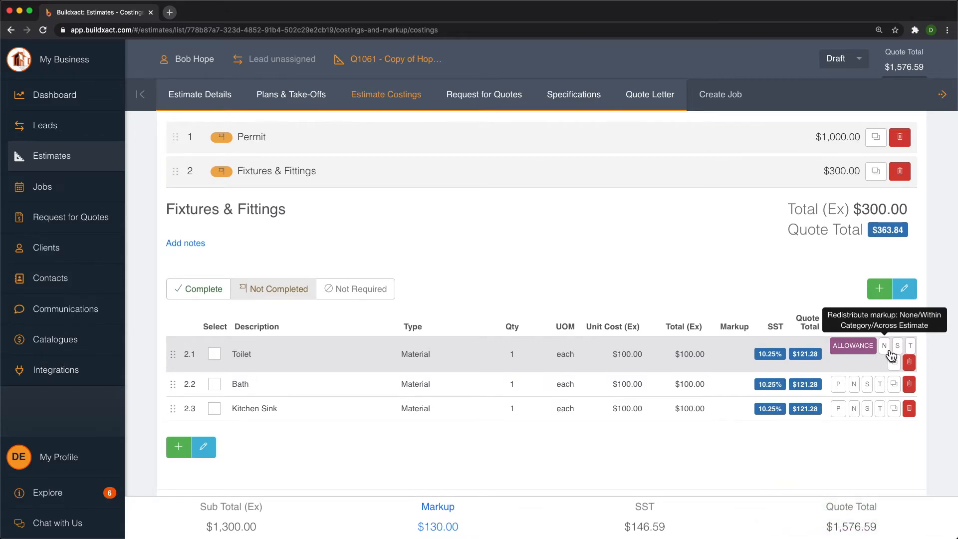
click(803, 355)
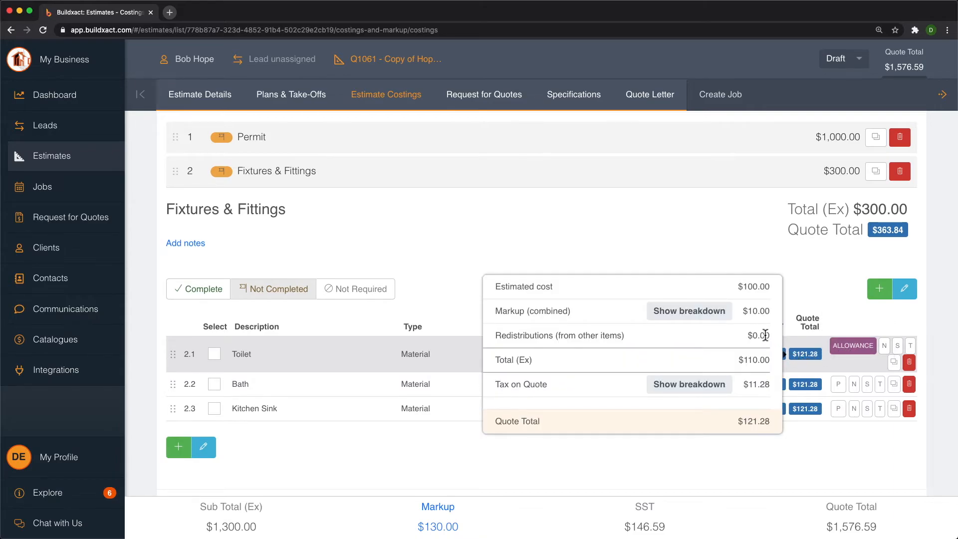
click(887, 456)
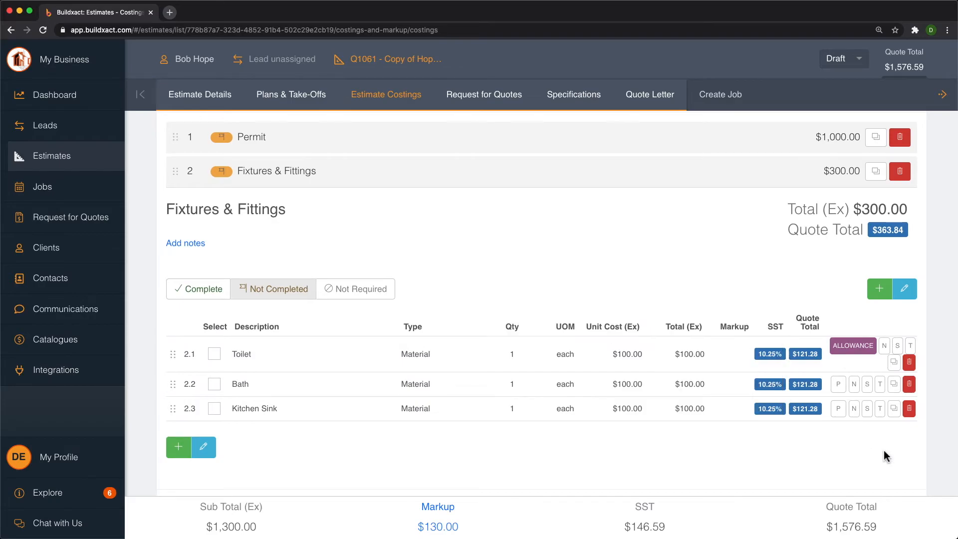
Mark the Bath and Kitchen Sink items as allowances with their markup redistributed within the category
click(839, 384)
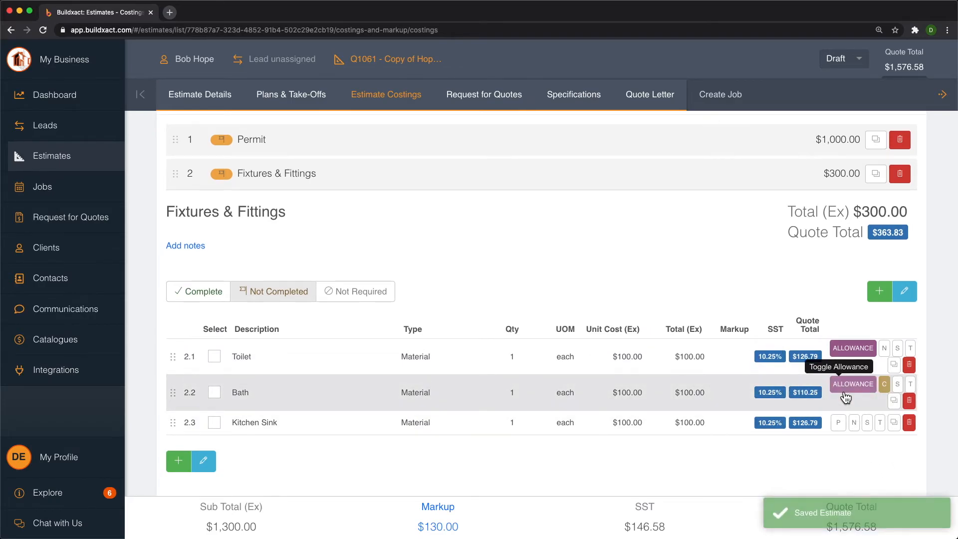
click(842, 424)
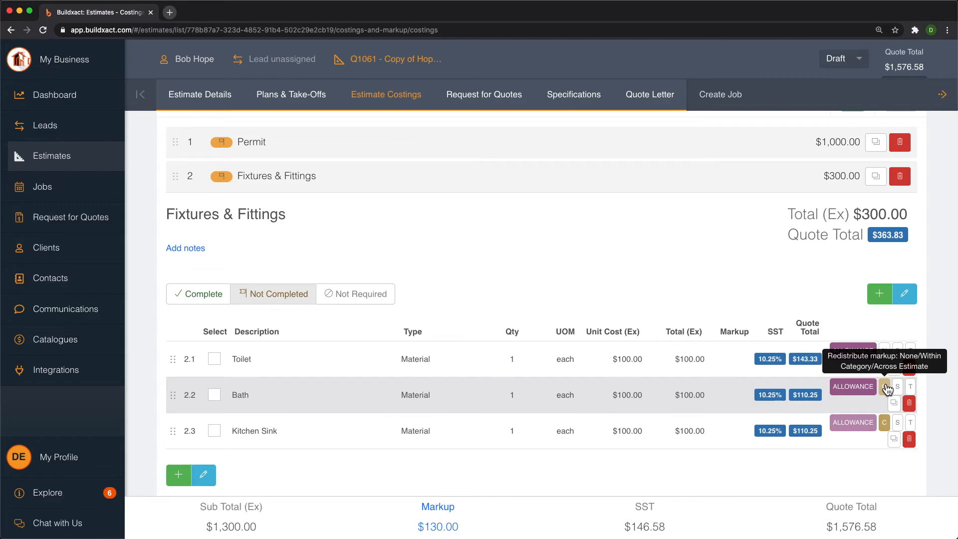
Try redistributing the Toilet's markup within the category, cycle the Kitchen Sink's redistribution options, and restore the Toilet to none
click(886, 350)
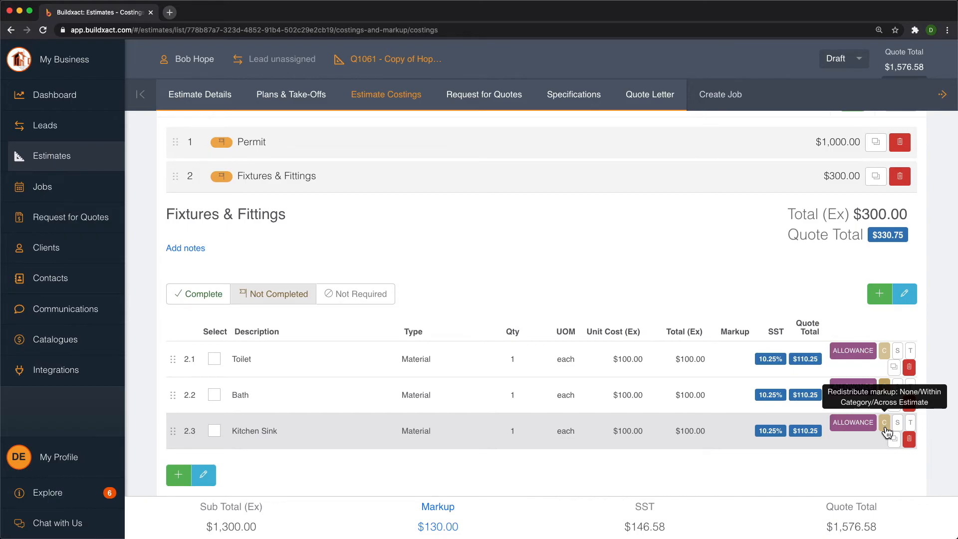
click(884, 424)
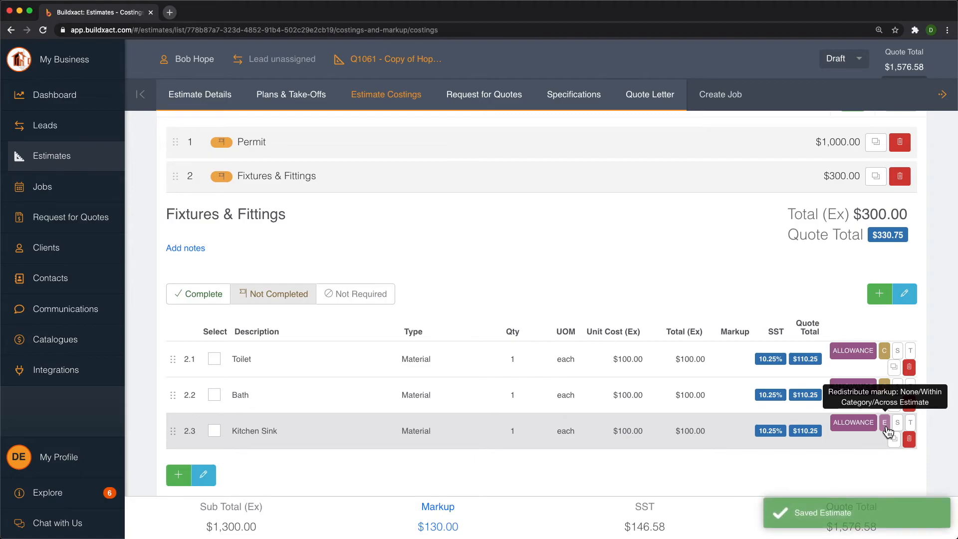
click(884, 424)
click(886, 425)
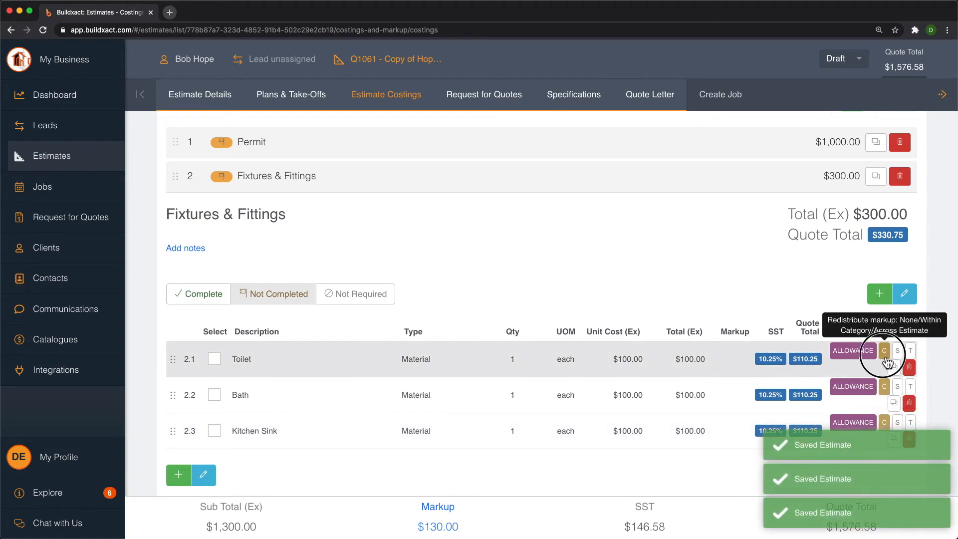
click(885, 352)
click(885, 352)
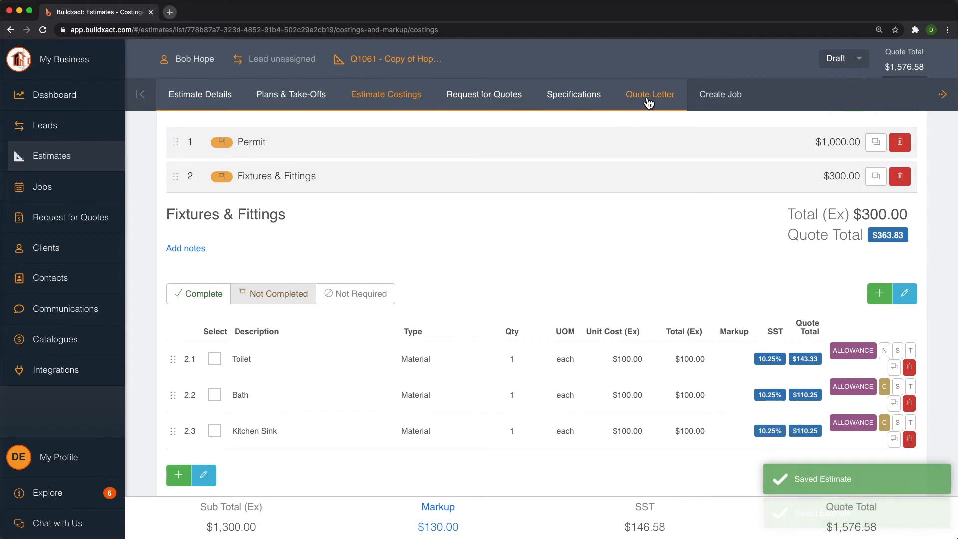
In the quote letter's print options, include quoted items with item totals but no quantities, unit measures or $0 items, and show allowance markup percentages
click(649, 95)
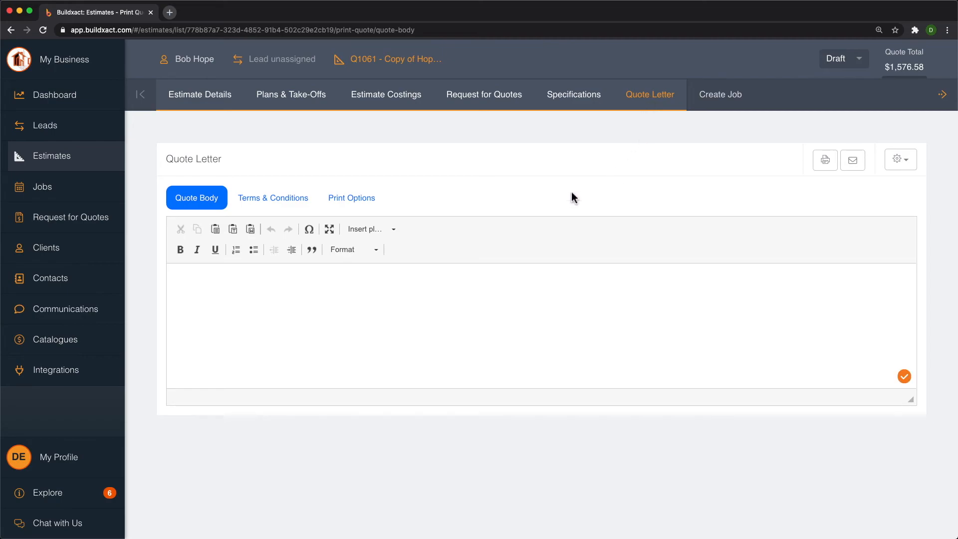
click(358, 202)
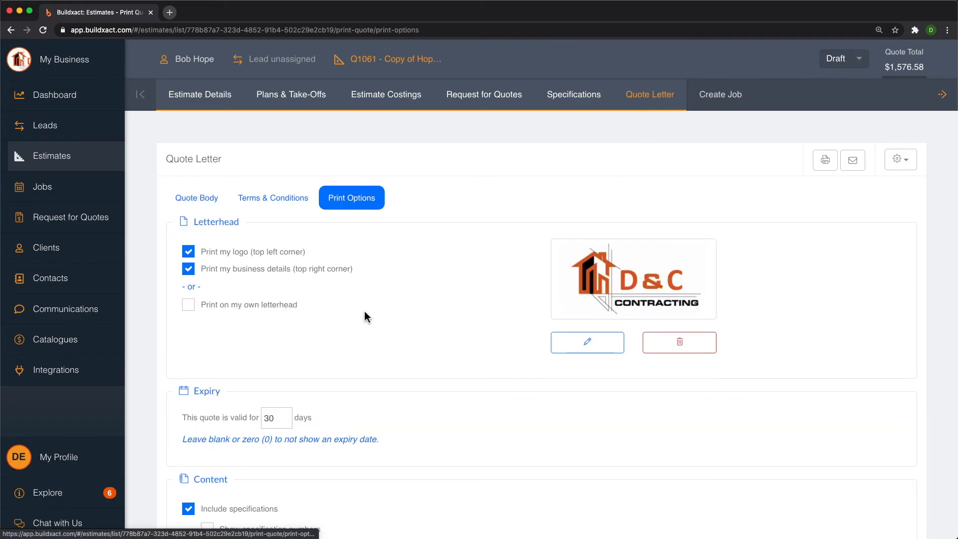
scroll(364, 317, down, 6)
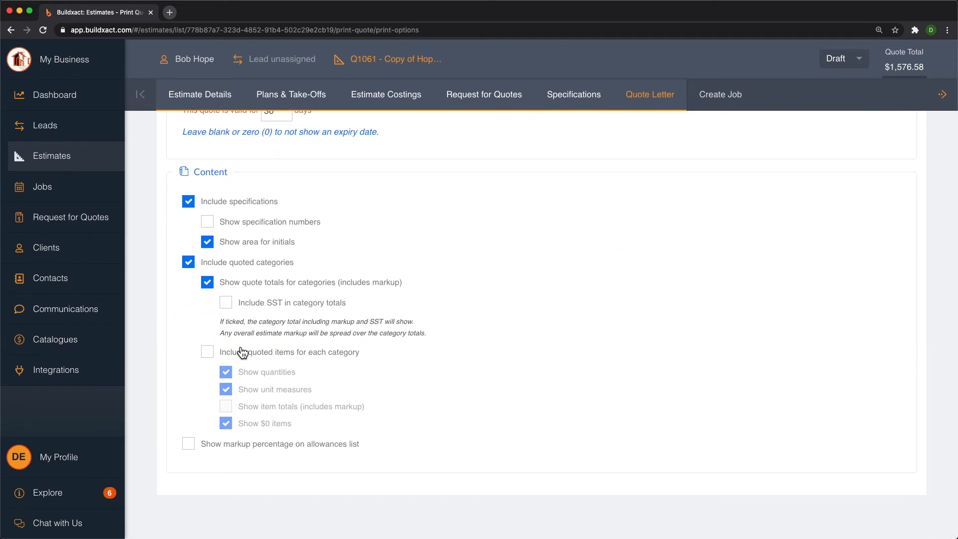
click(208, 352)
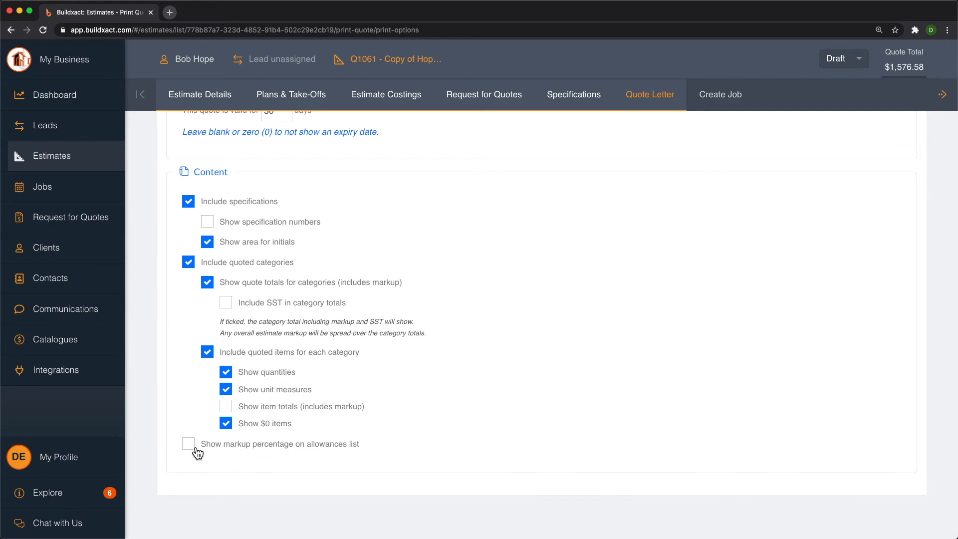
click(221, 451)
click(241, 427)
click(257, 394)
click(258, 407)
click(263, 373)
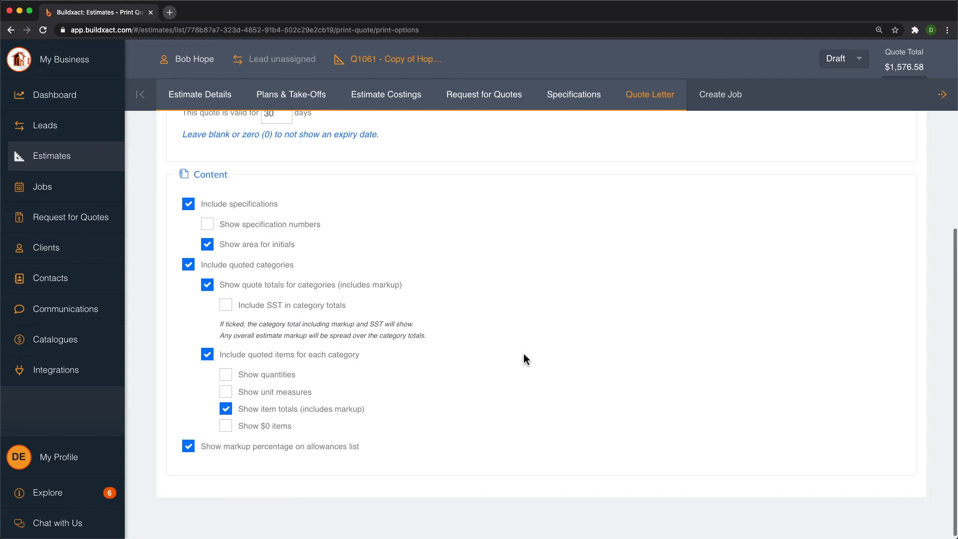
Generate the customer quote as a PDF from the quote letter
scroll(524, 360, up, 6)
scroll(710, 278, down, 4)
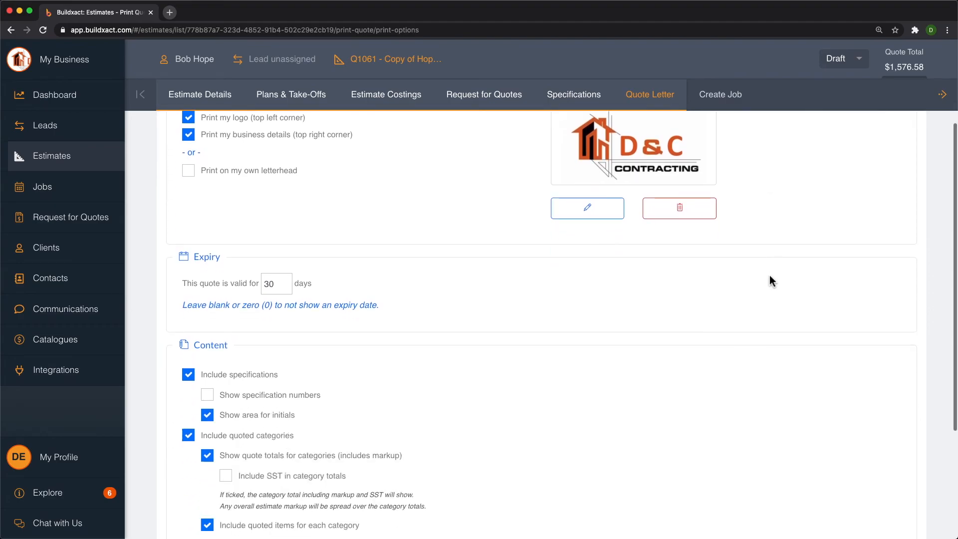
scroll(772, 281, up, 4)
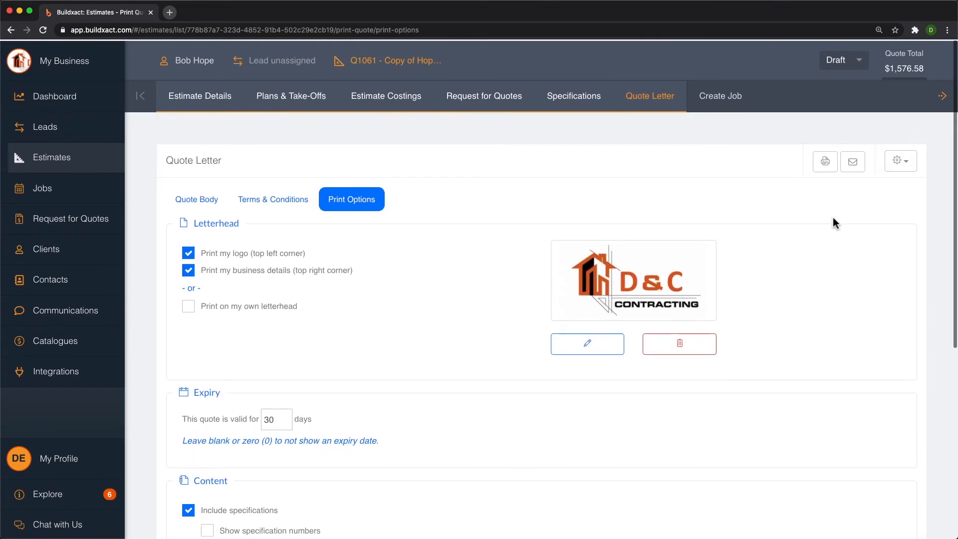
click(825, 161)
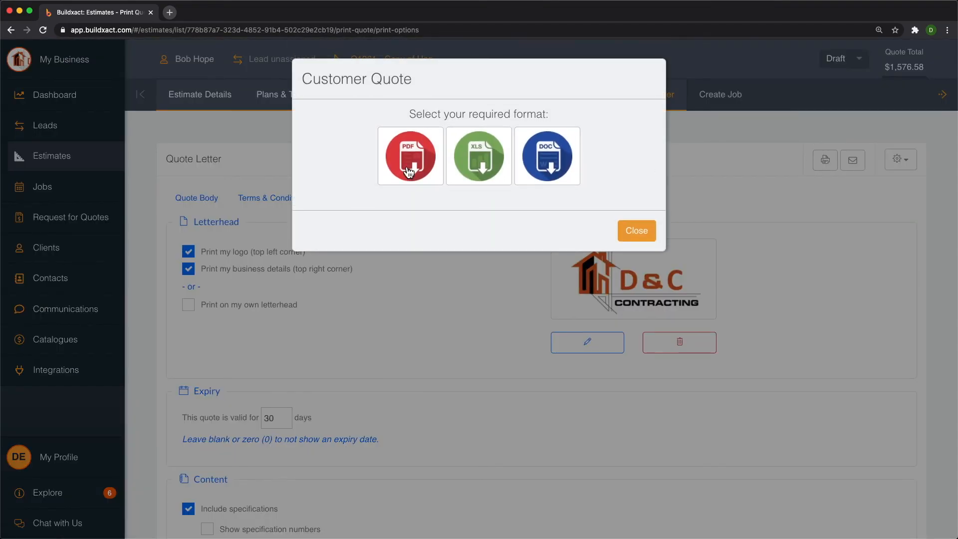
click(401, 161)
click(409, 197)
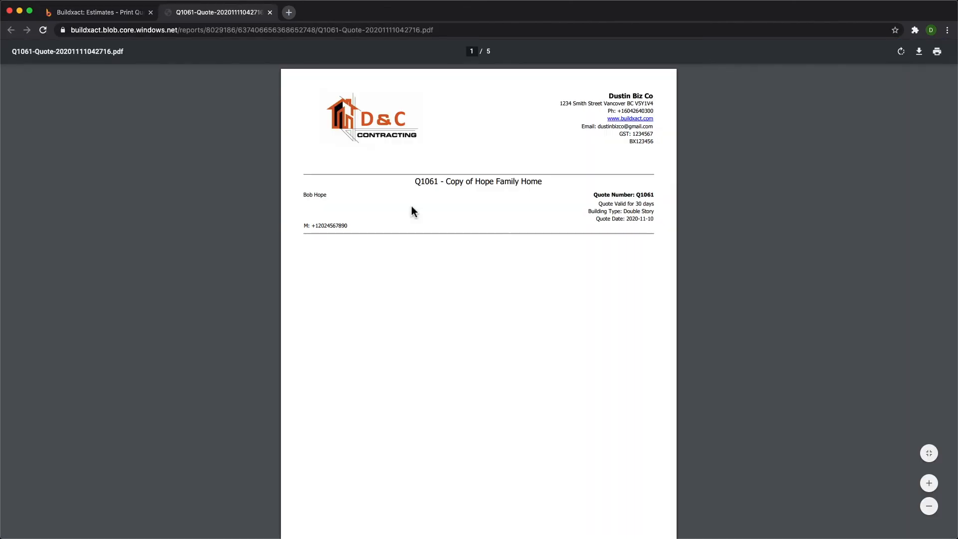
Examine the allowances list and the quoted item totals for Fixtures & Fittings in the quote PDF
scroll(432, 260, down, 5)
scroll(431, 260, down, 13)
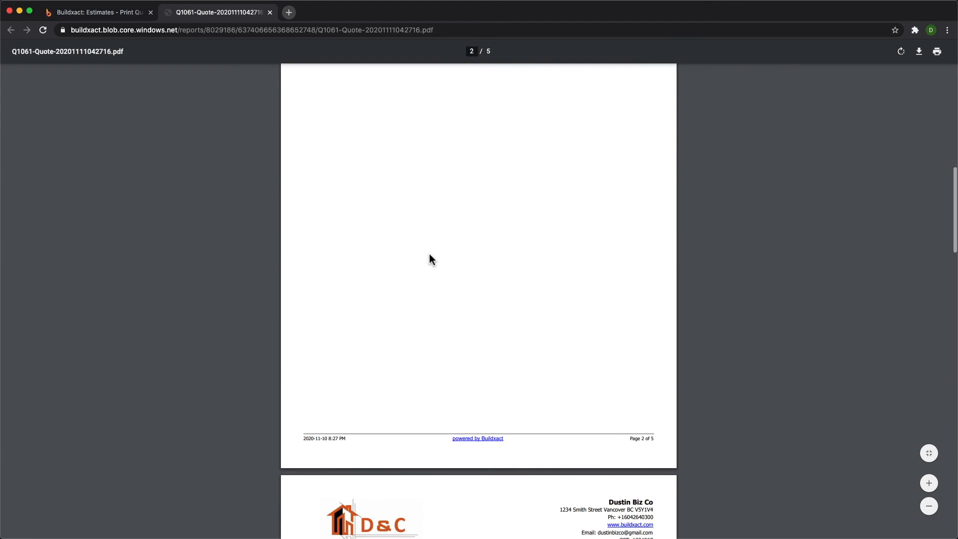
scroll(431, 256, down, 3)
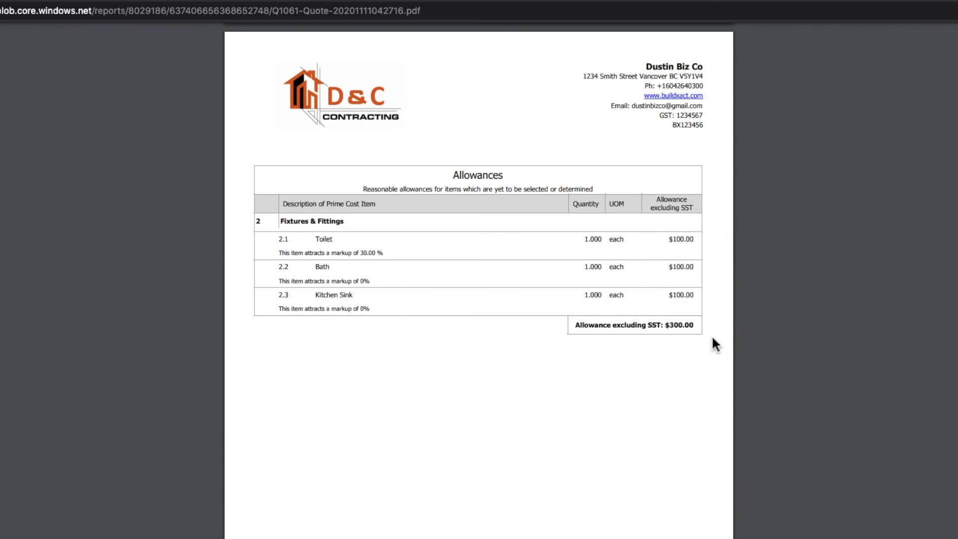
scroll(715, 344, down, 10)
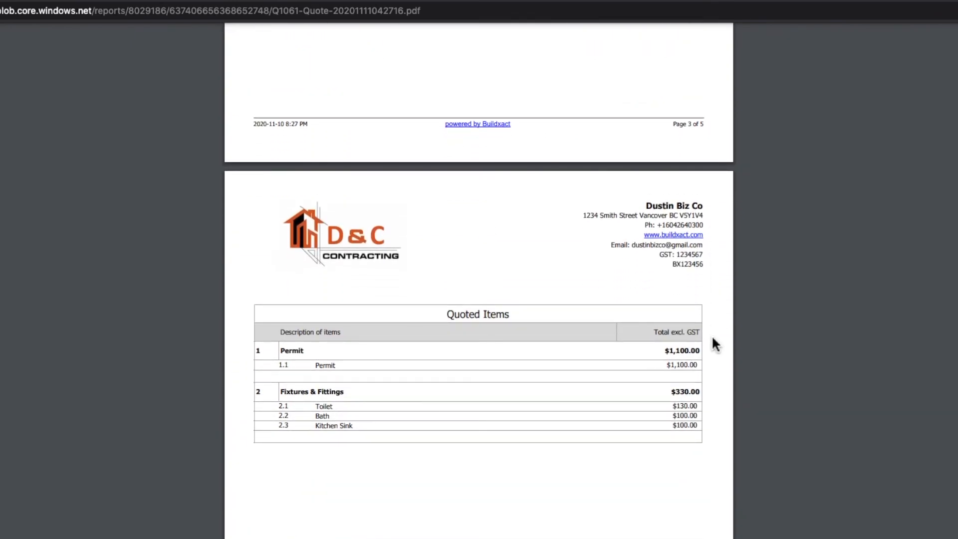
scroll(708, 441, down, 1)
drag(673, 402, 697, 405)
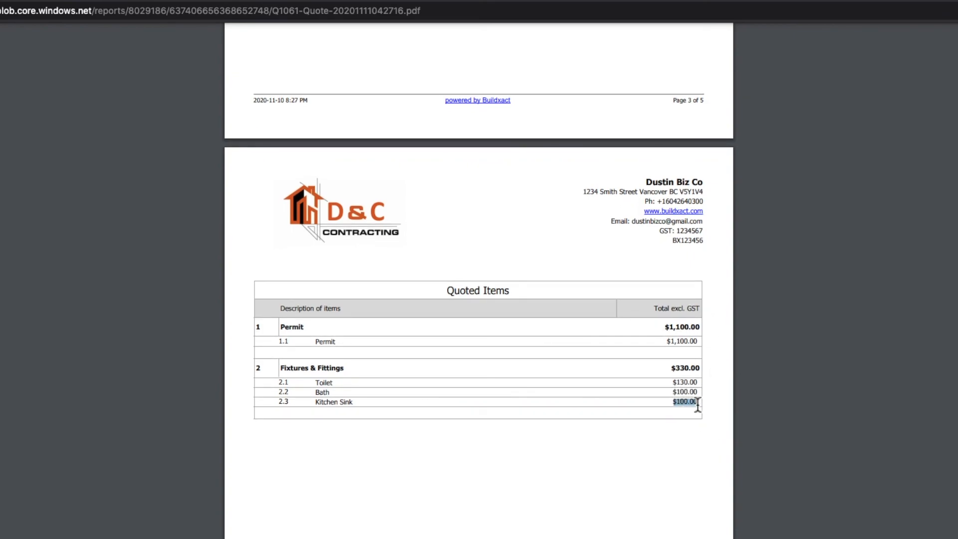
drag(680, 382, 694, 384)
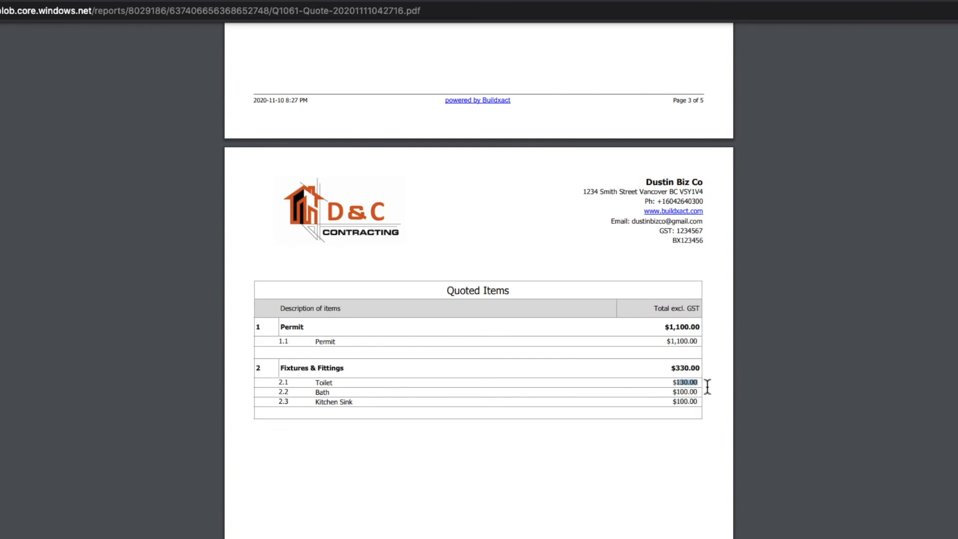